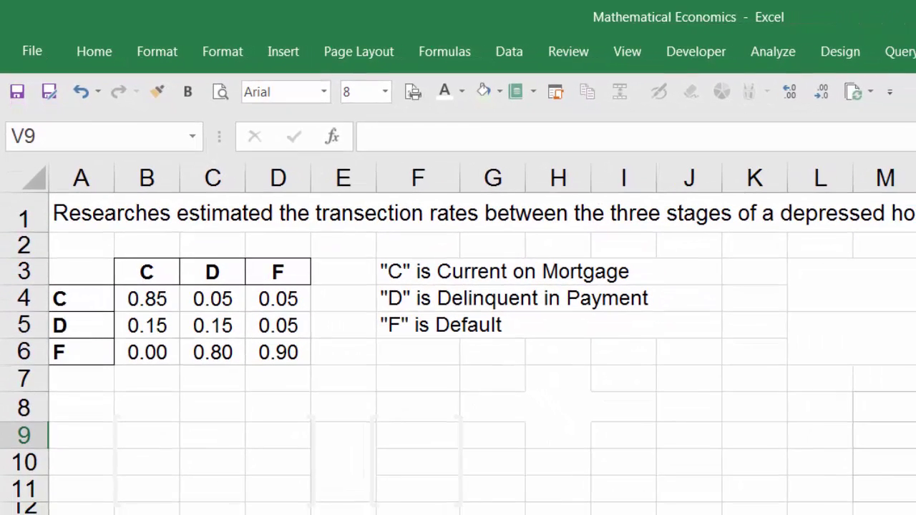
- Examine the transition probabilities in B4:D6, reading column C against the row stages C, D and F
drag(158, 294, 264, 360)
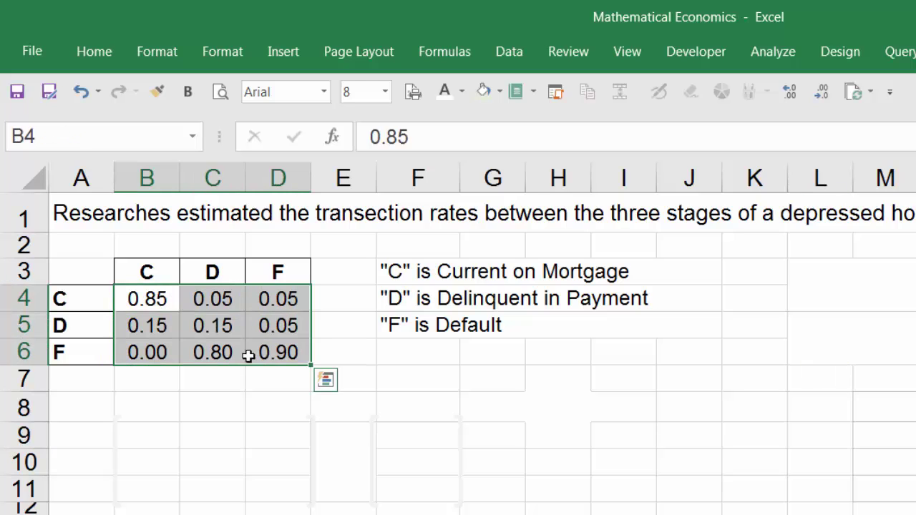
click(147, 273)
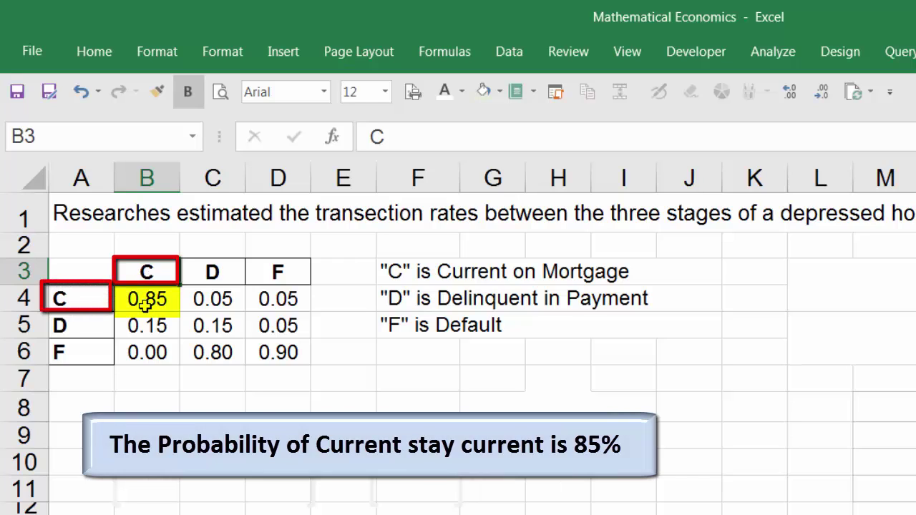
click(145, 304)
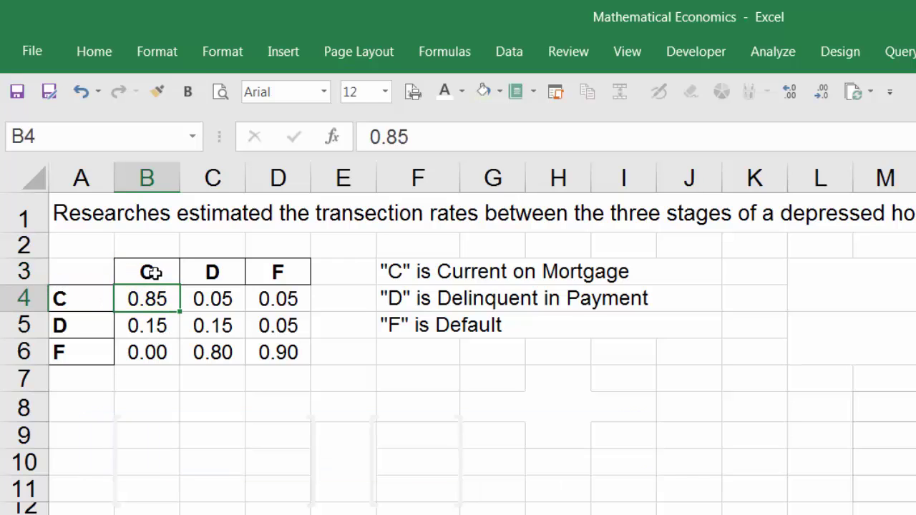
click(151, 273)
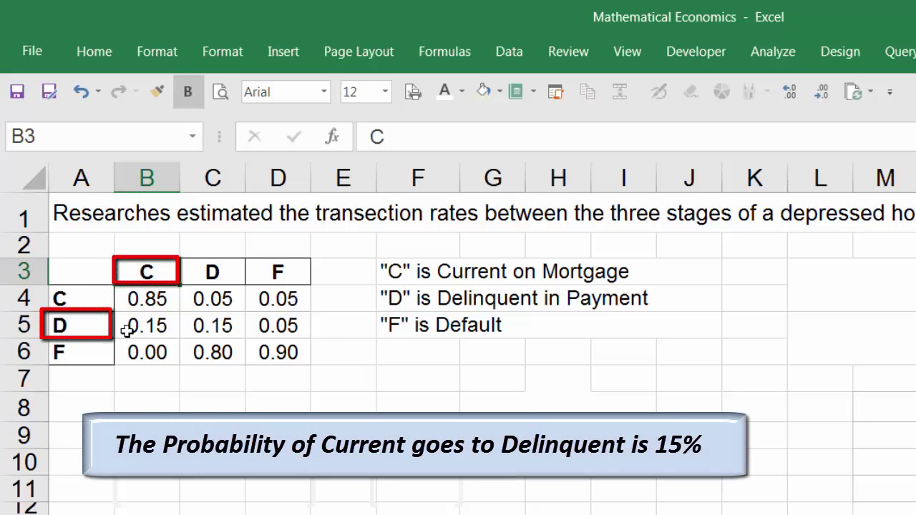
click(136, 328)
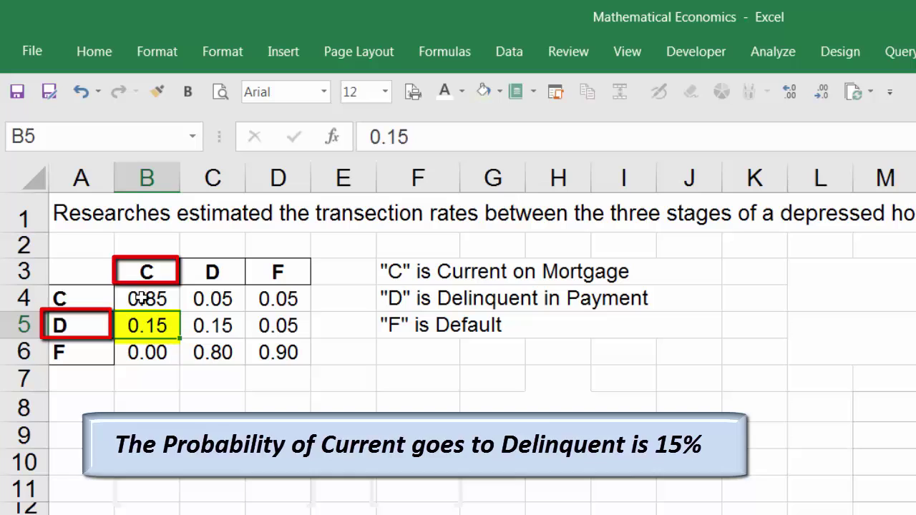
click(143, 270)
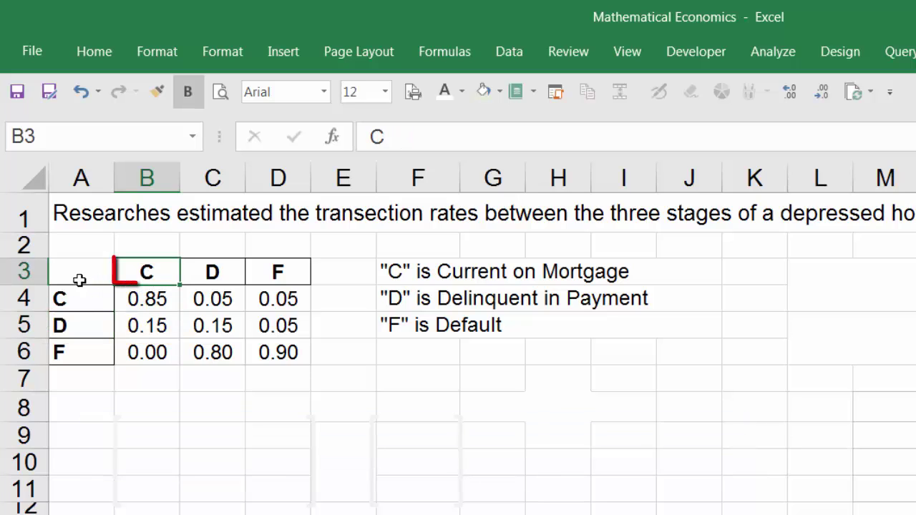
click(143, 352)
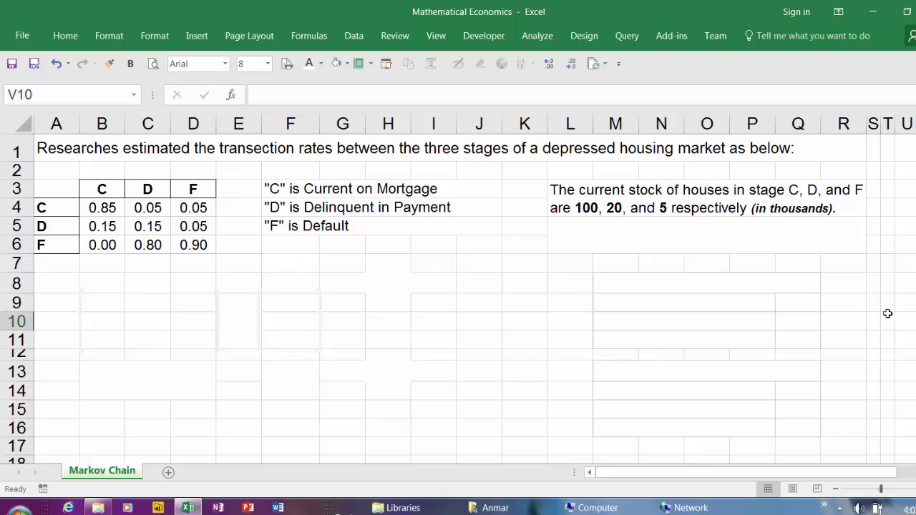
- Complete the trigger cell V10 to display the Markov Chain task text, and review the rates in B4:D6 and the stock statement in L3
key(Return)
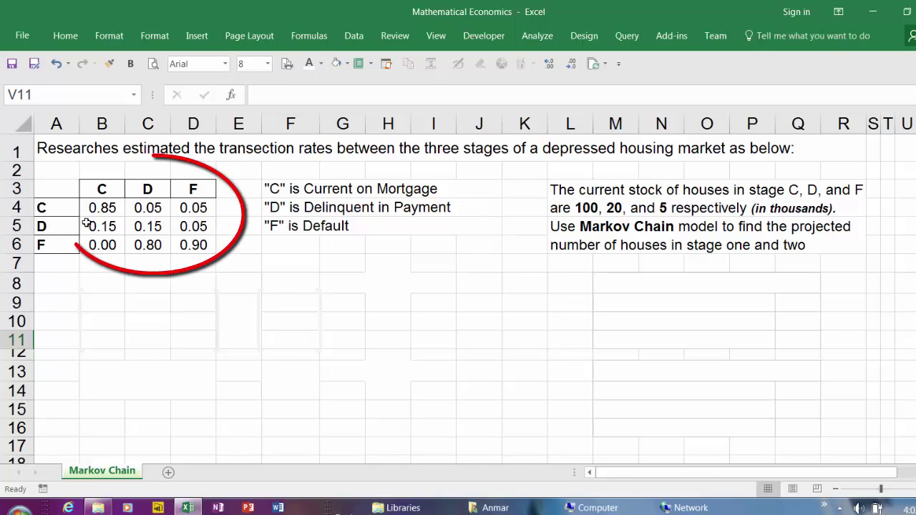
drag(102, 207, 183, 227)
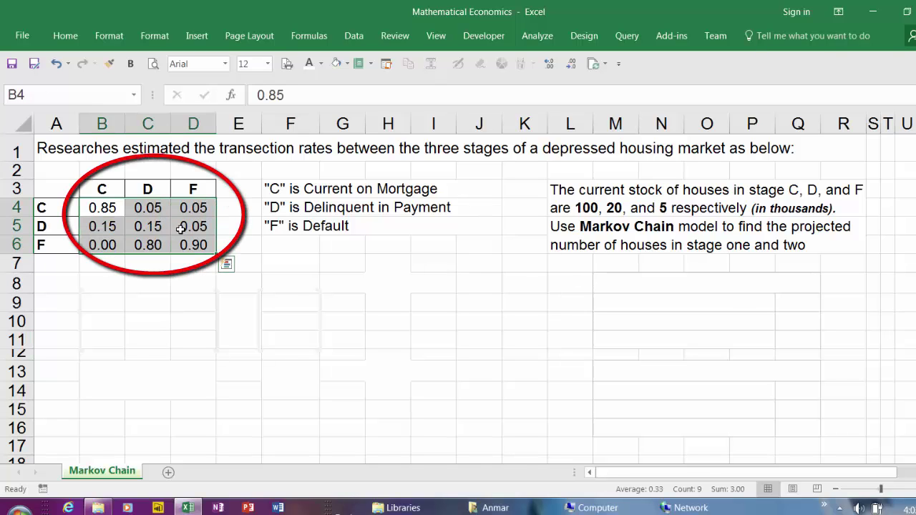
click(629, 197)
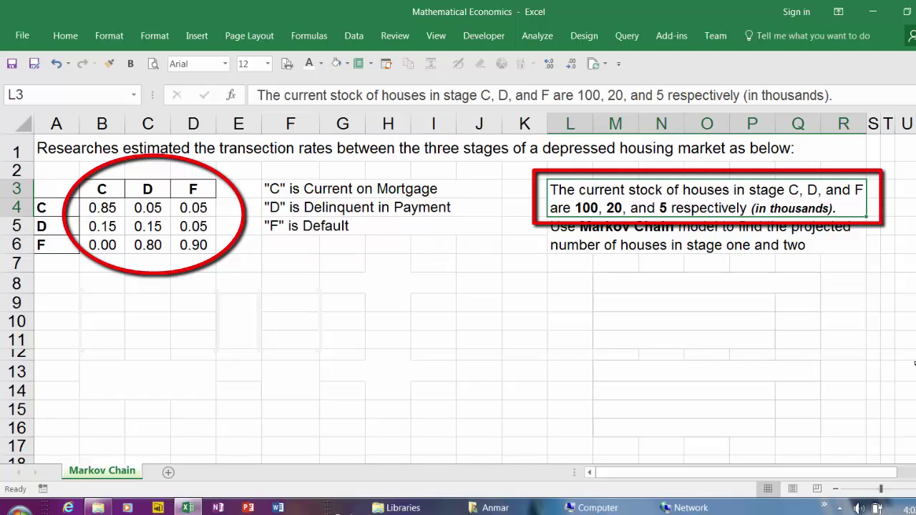
- Fill trigger cells V11 and V12, with 1 in V12, to display the probabilities matrix and the current stock vector
click(915, 340)
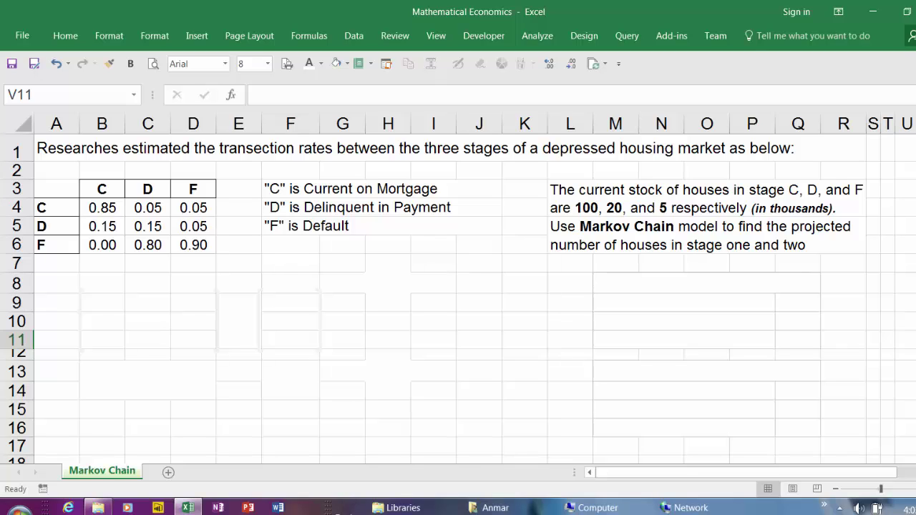
key(Return)
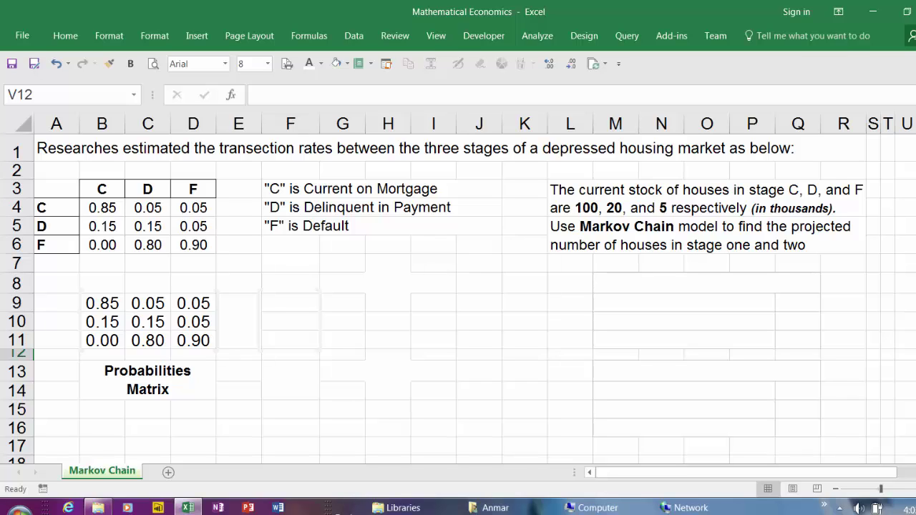
text(1)
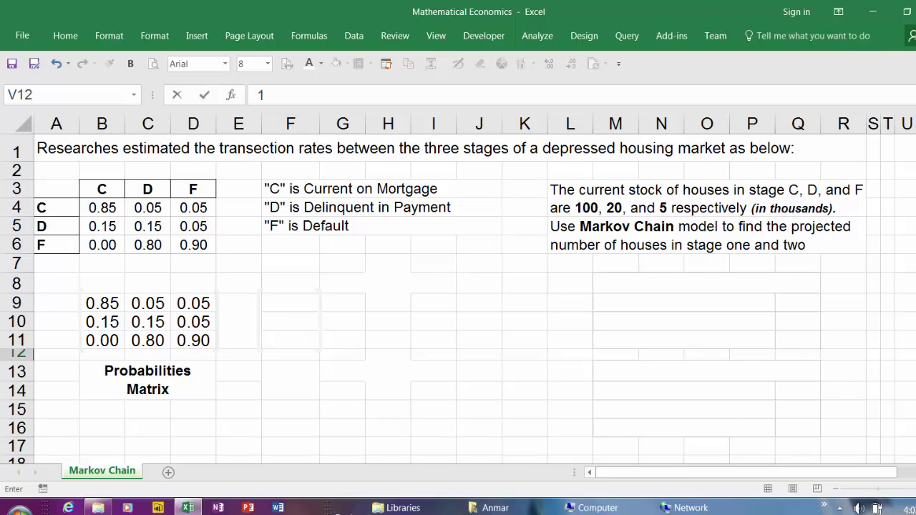
key(Return)
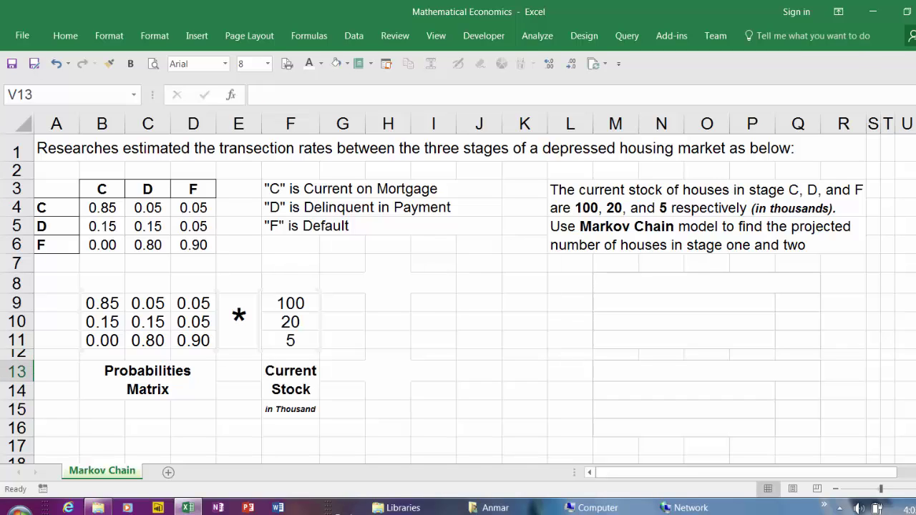
click(404, 428)
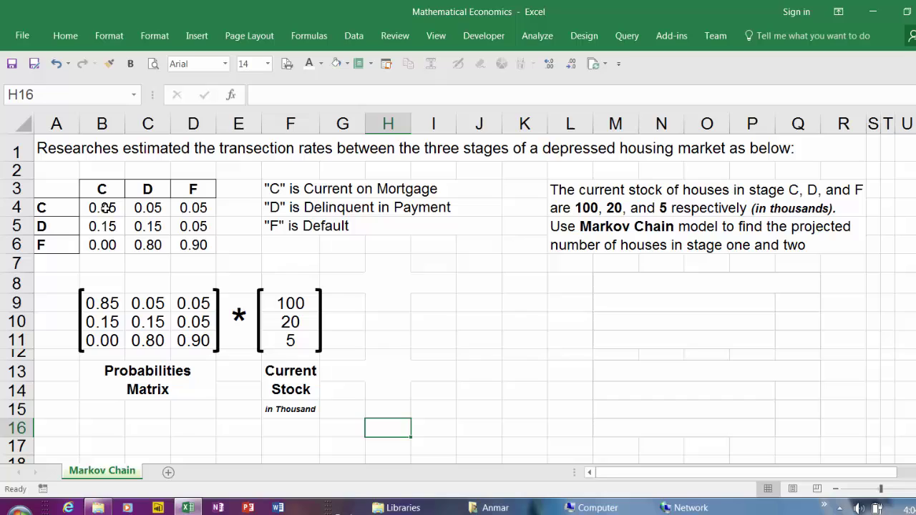
- Add AutoSum totals in B7:D7 for the C, D and F columns of transition rates in rows 4 to 6
drag(106, 208, 107, 247)
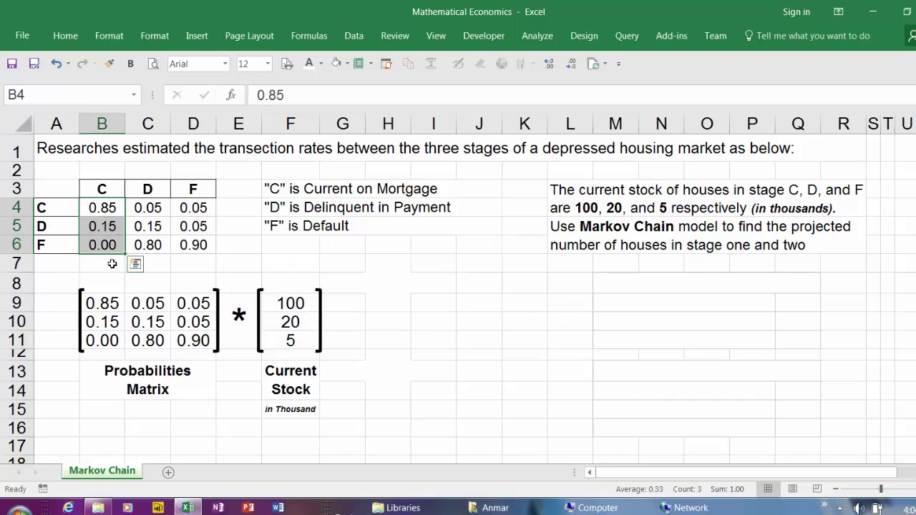
drag(142, 210, 144, 241)
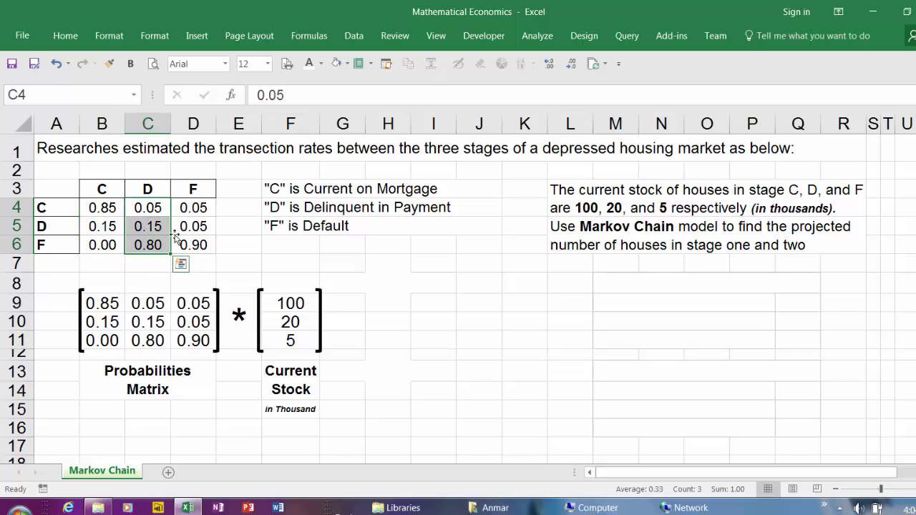
drag(190, 210, 191, 243)
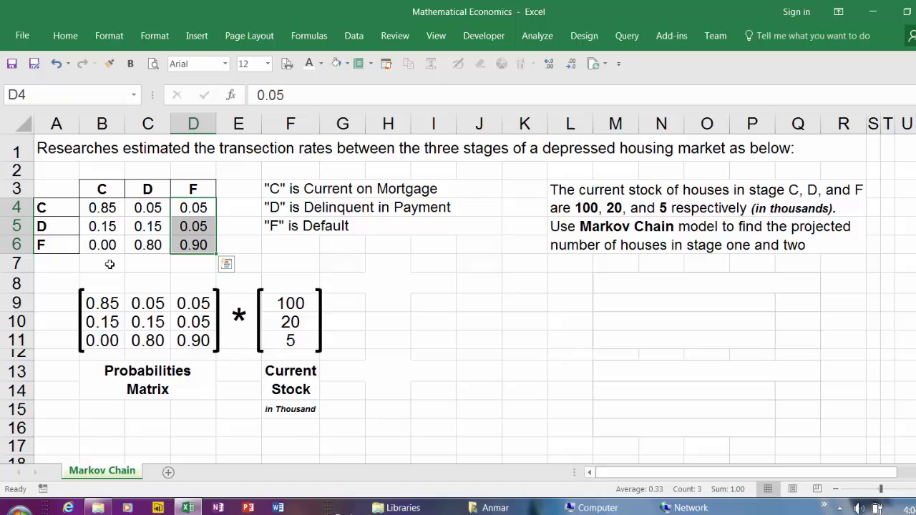
drag(108, 263, 181, 263)
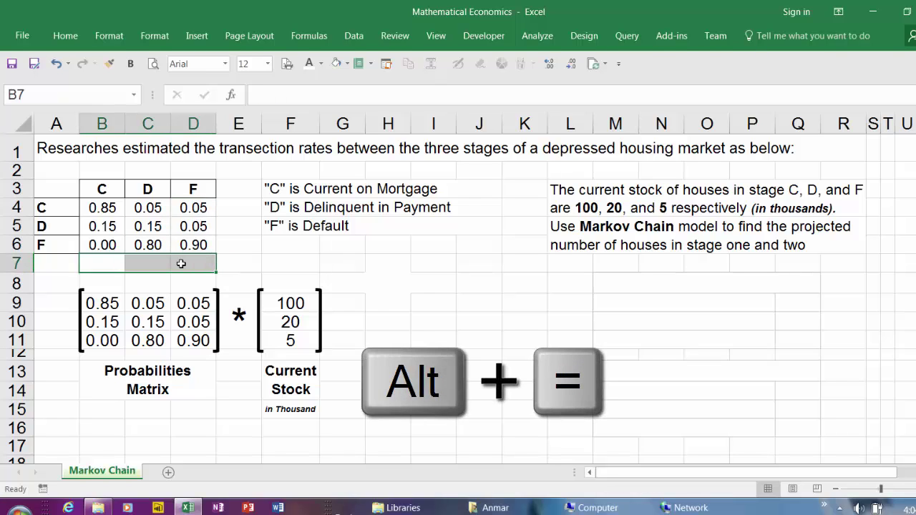
key(alt)
key(alt+equal)
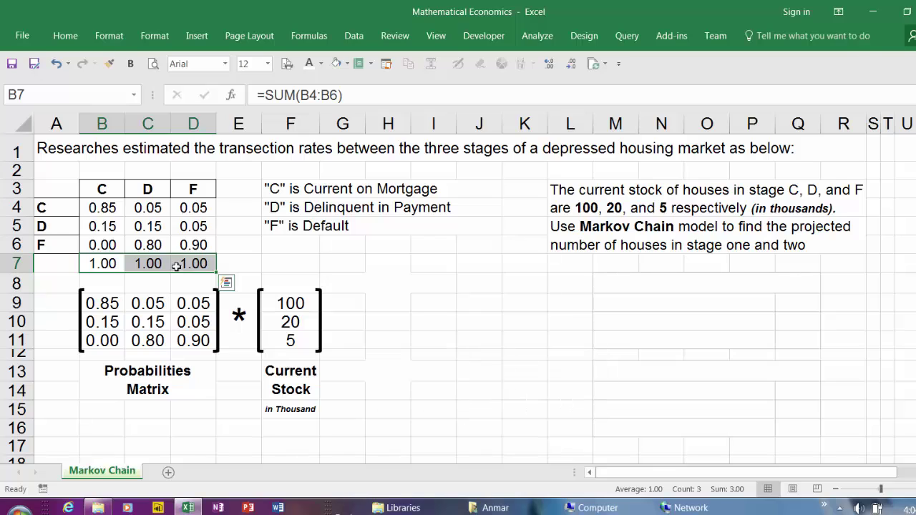
- Review the column totals in row 7, the probabilities matrix in B9:D11 and the current stock vector in F9:F11
click(101, 265)
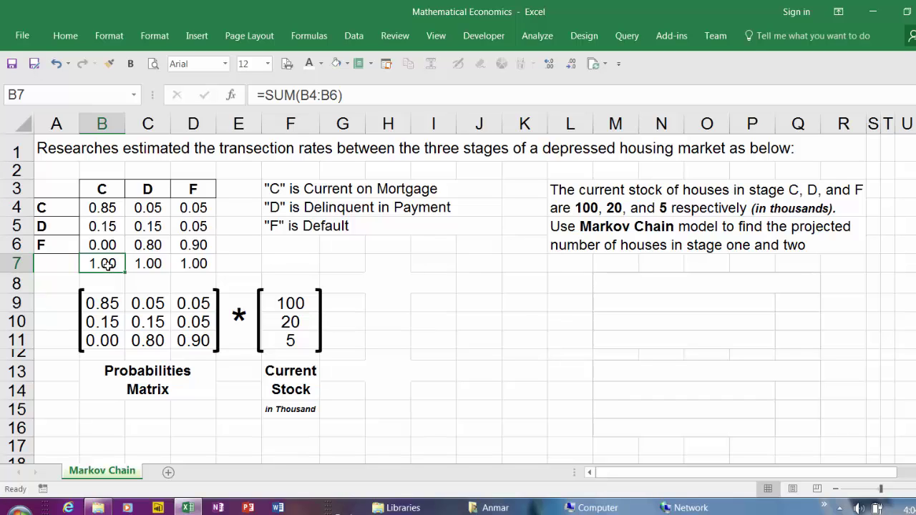
drag(107, 211, 184, 241)
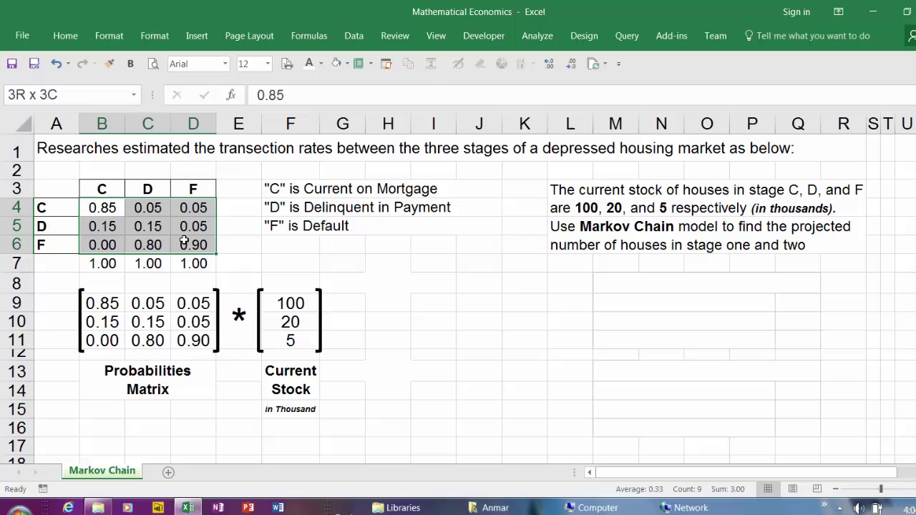
click(105, 265)
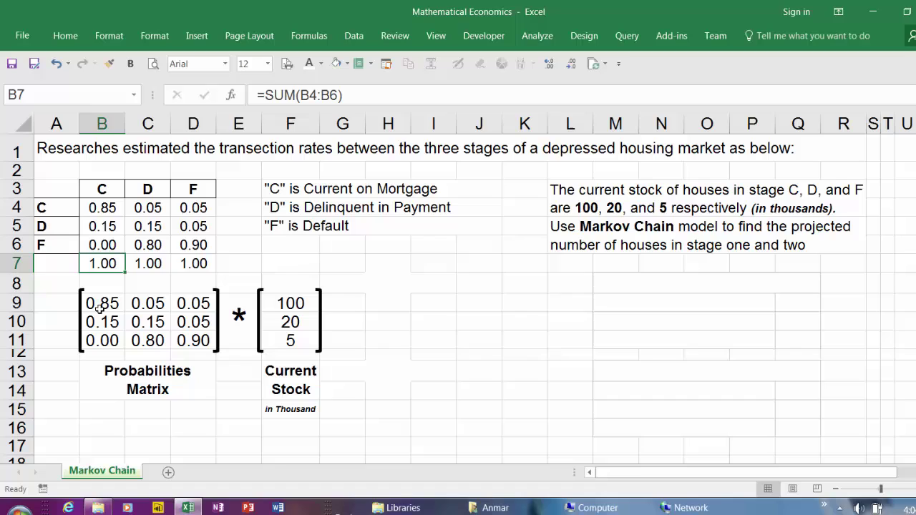
click(99, 407)
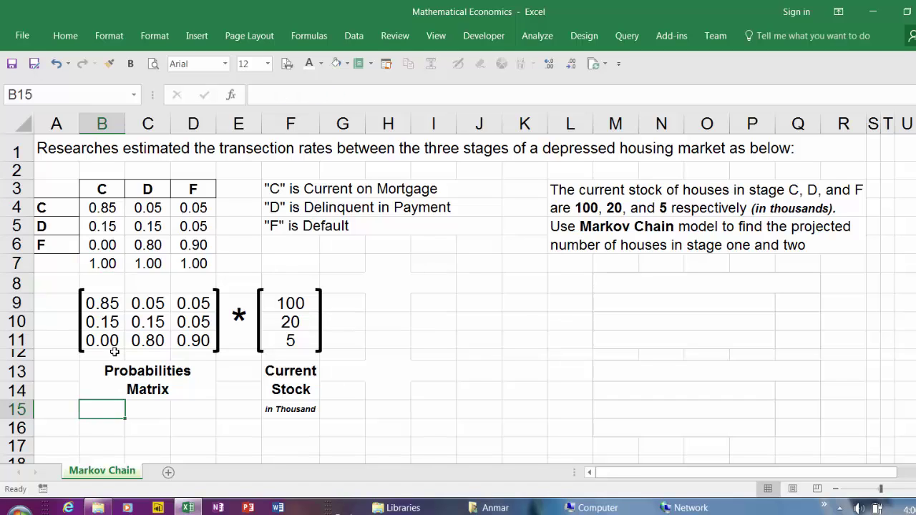
click(101, 307)
key(ctrl+a)
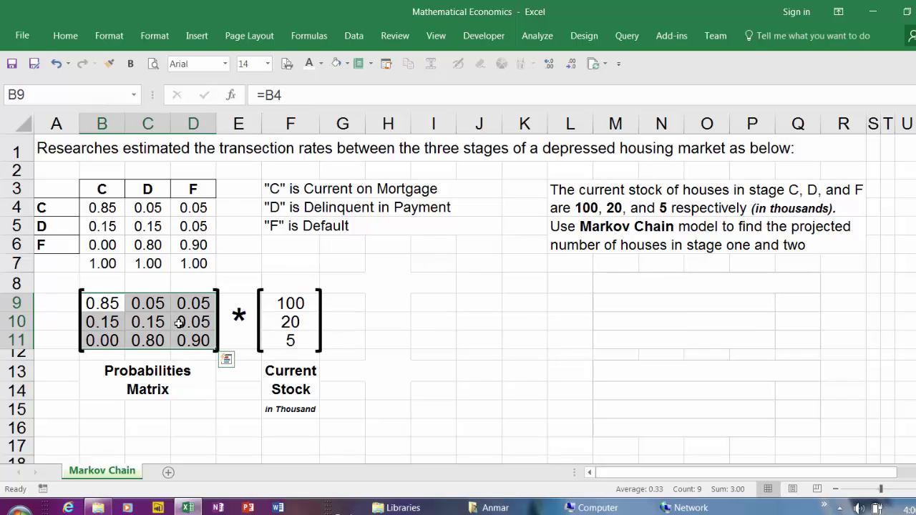
drag(287, 306, 289, 338)
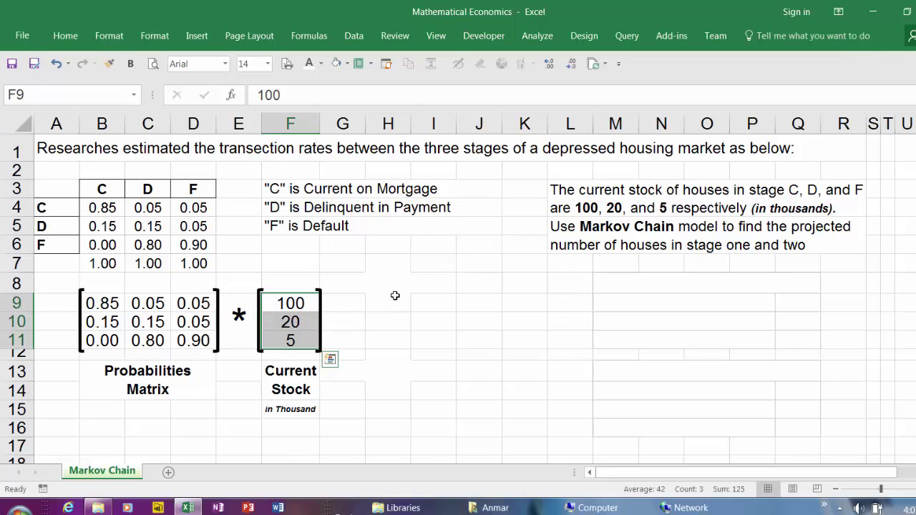
- Enter 1 in trigger cell V13 to display the S1 and S2 headings in column H
click(915, 371)
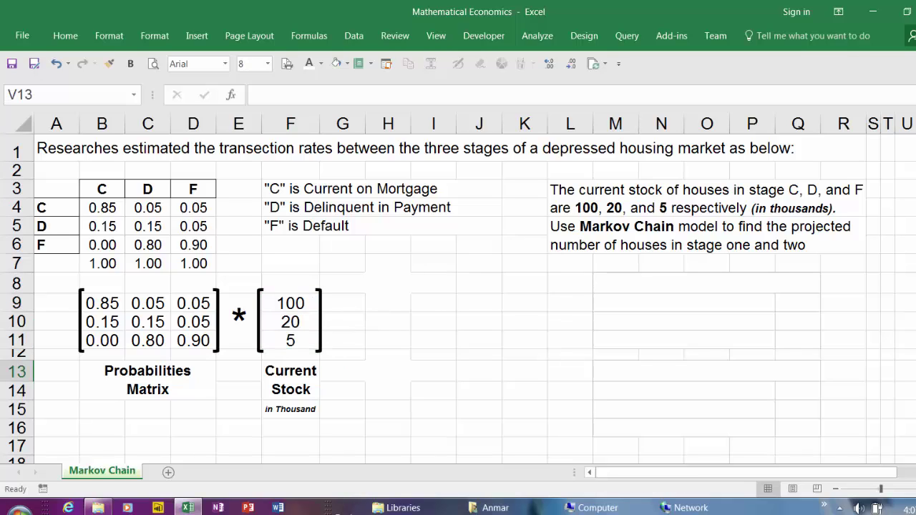
text(1)
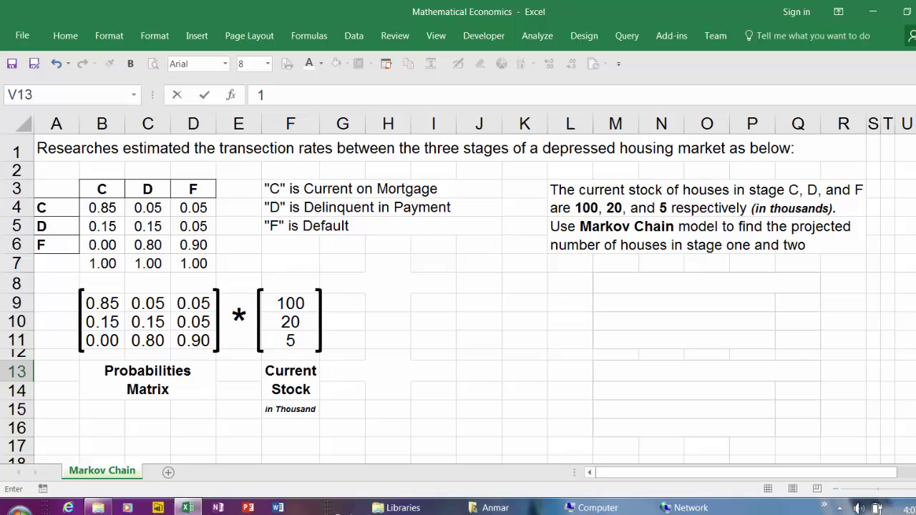
key(Return)
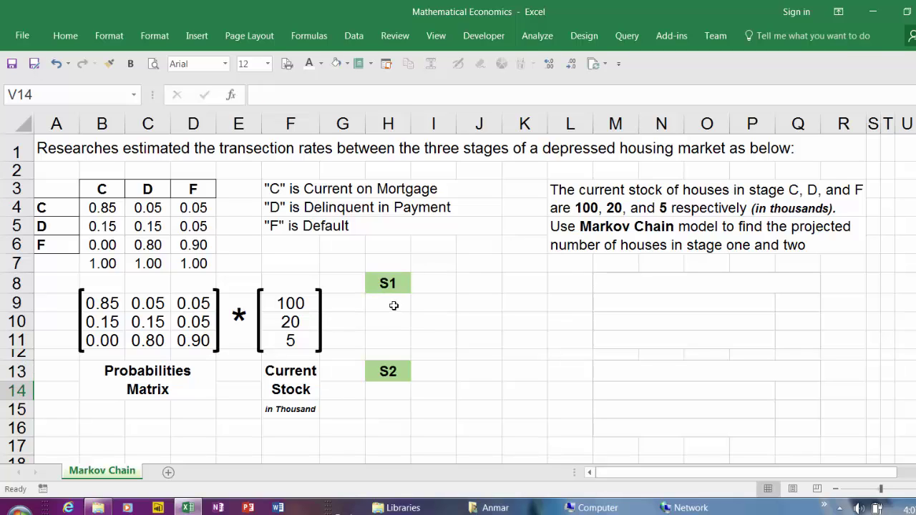
- Calculate the S1 vector in H9:H11 with the array formula =MMULT(B9:D11,F9:F11), multiplying the probabilities matrix by the current stock
drag(393, 304, 392, 338)
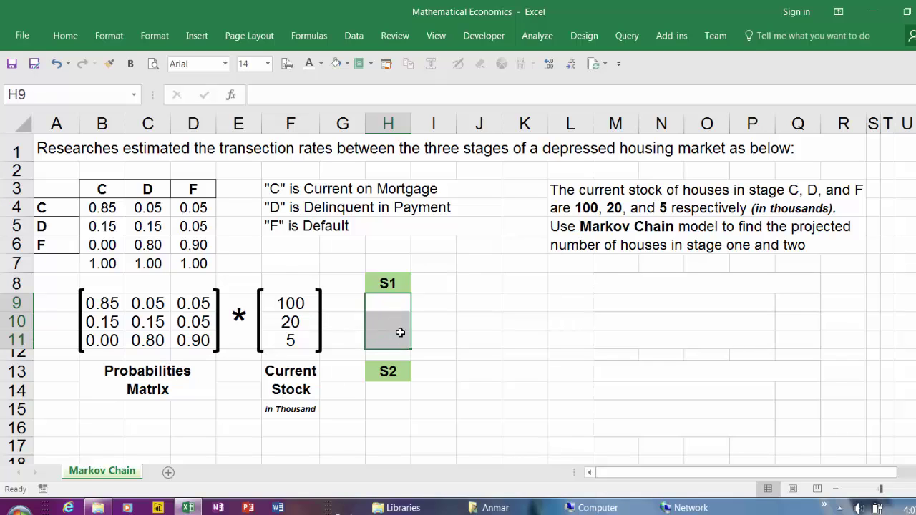
text(=mm)
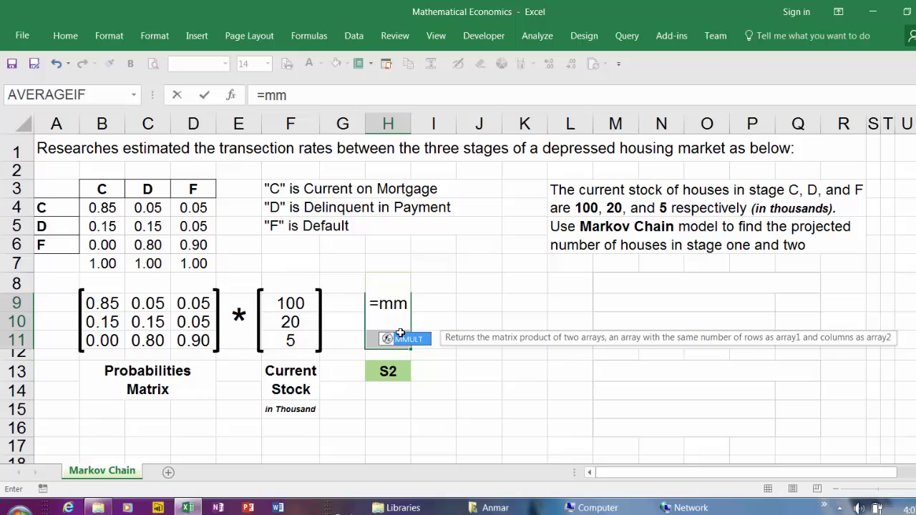
key(Tab)
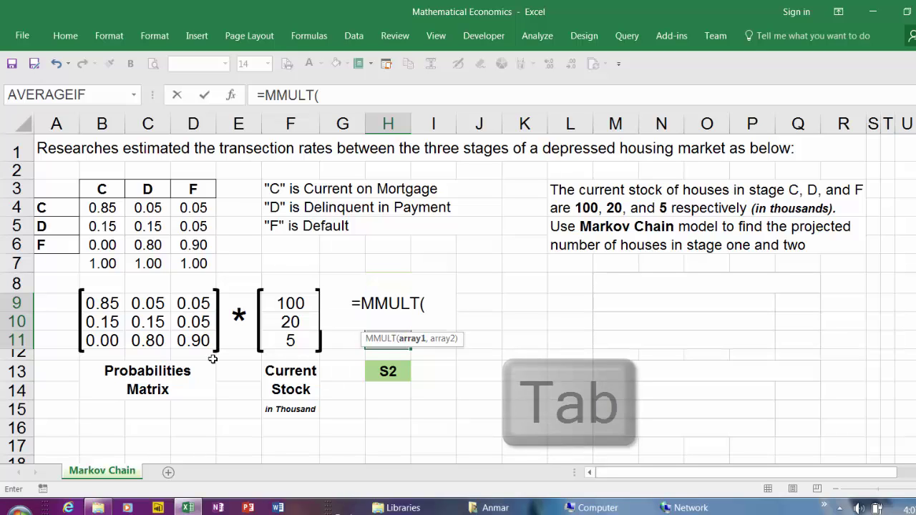
click(103, 304)
drag(103, 304, 192, 337)
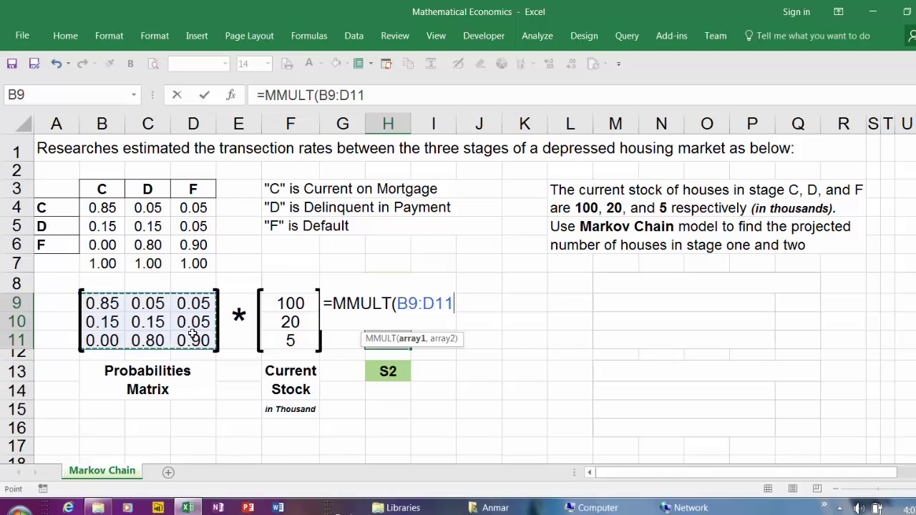
text(,)
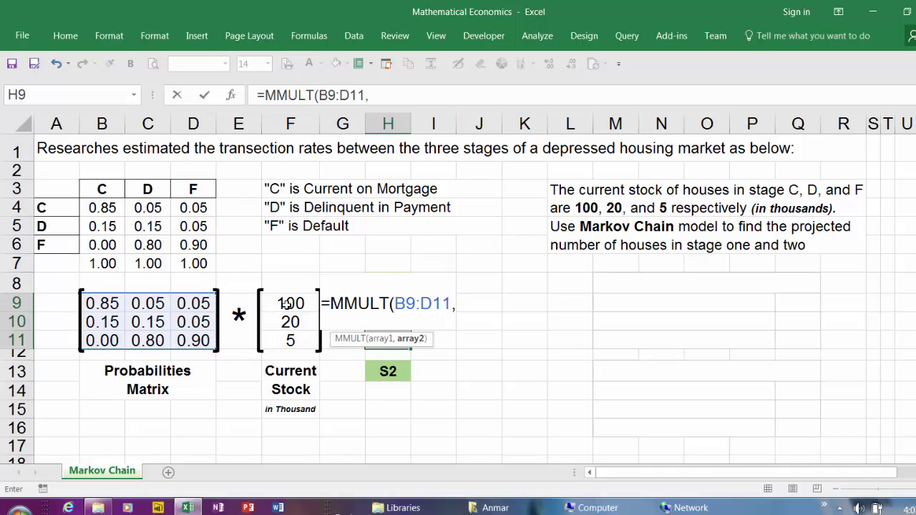
click(287, 308)
drag(286, 319, 289, 340)
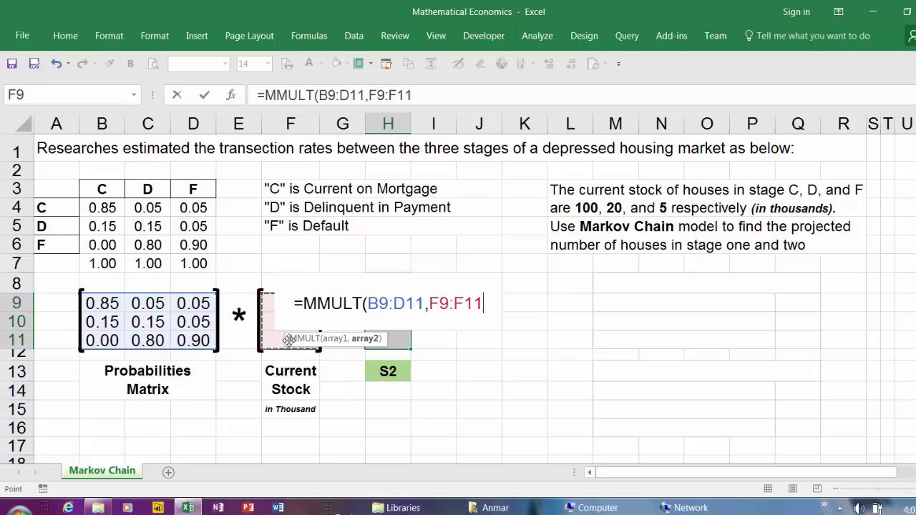
text())
key(ctrl+shift+Return)
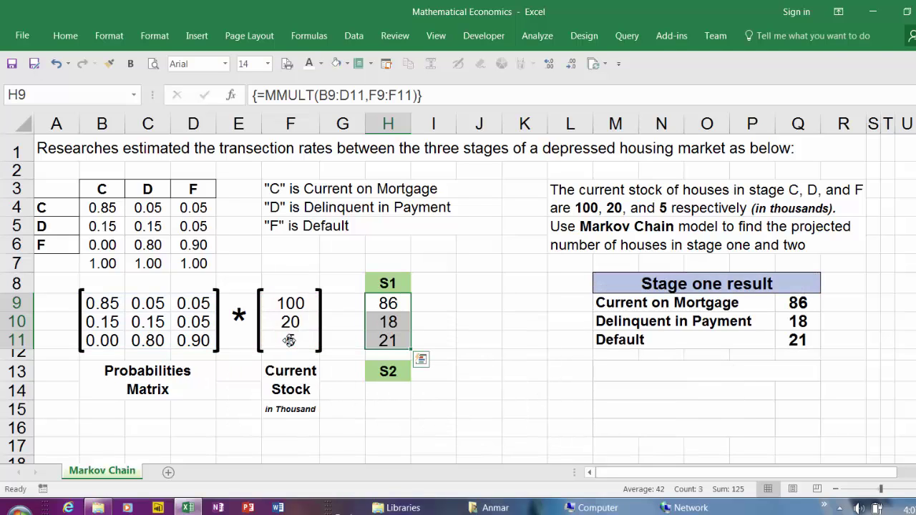
- Review the Stage one result table, the probabilities matrix in B9:D11 and the S1 vector in H9:H11
click(630, 311)
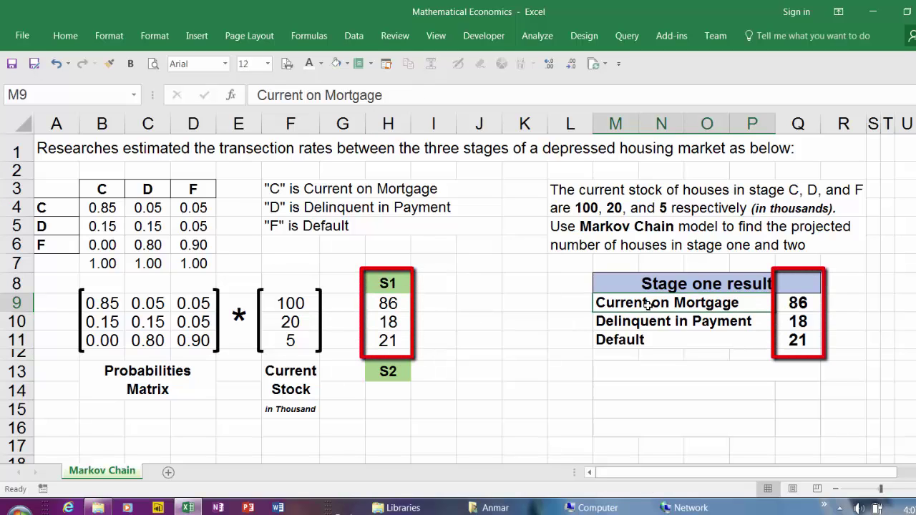
click(801, 322)
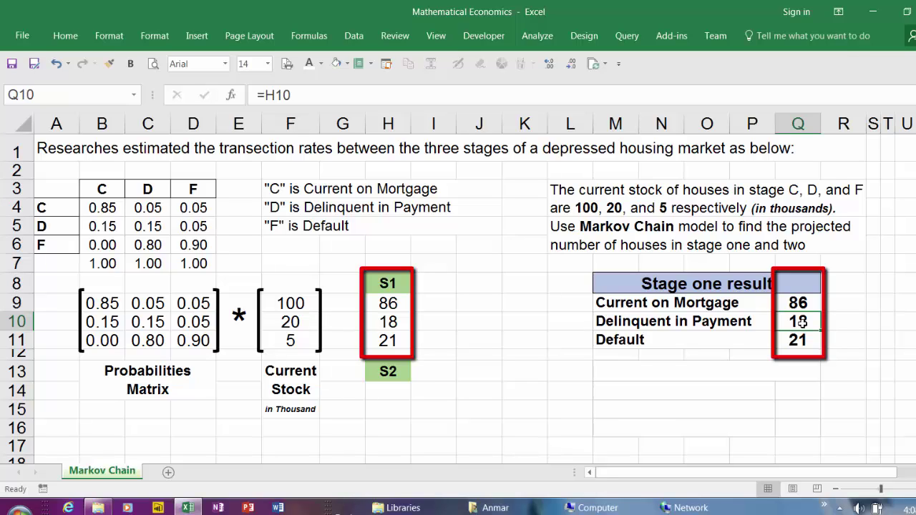
click(804, 342)
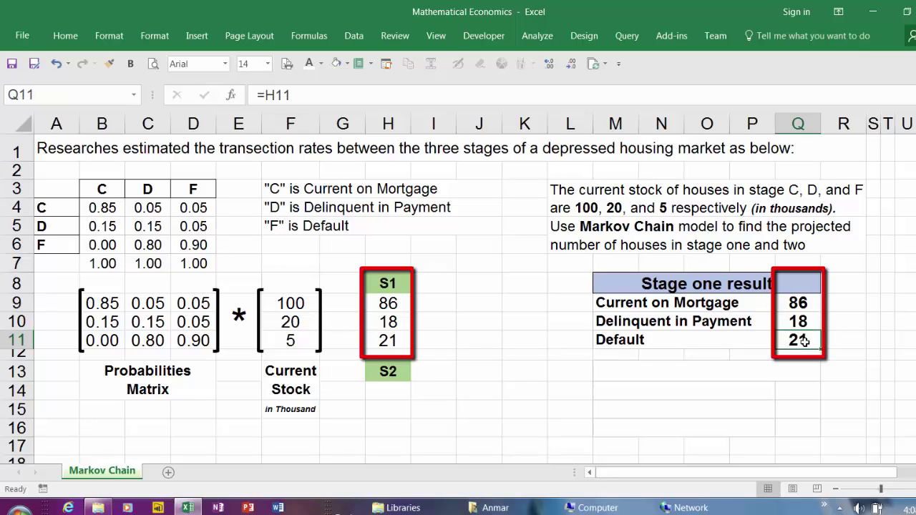
click(395, 392)
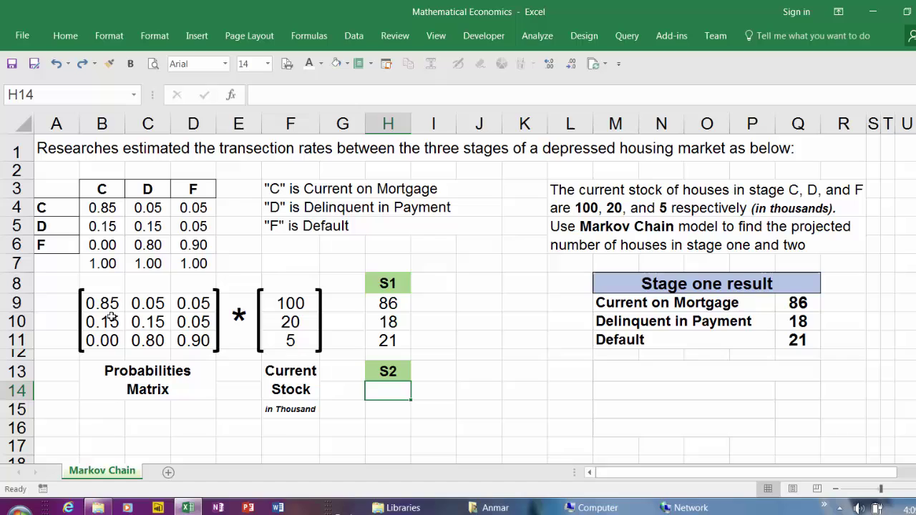
drag(99, 307, 189, 340)
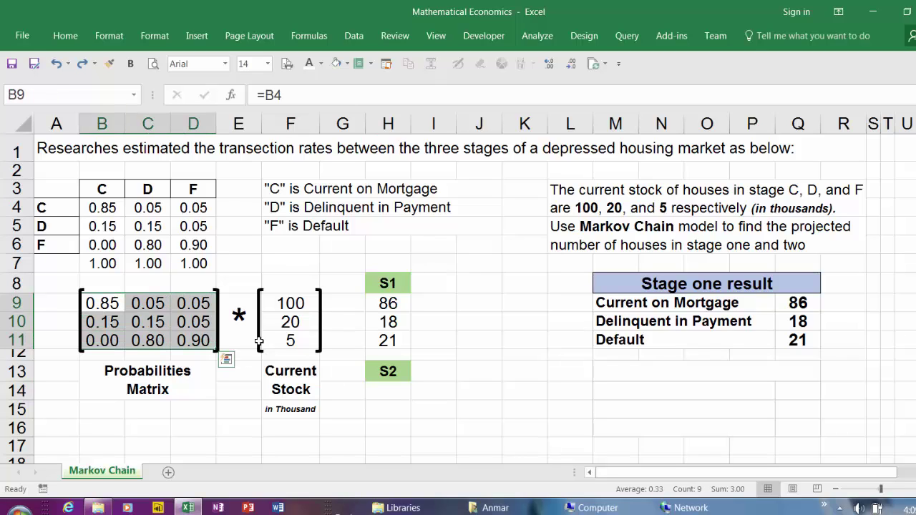
click(383, 303)
drag(383, 303, 384, 341)
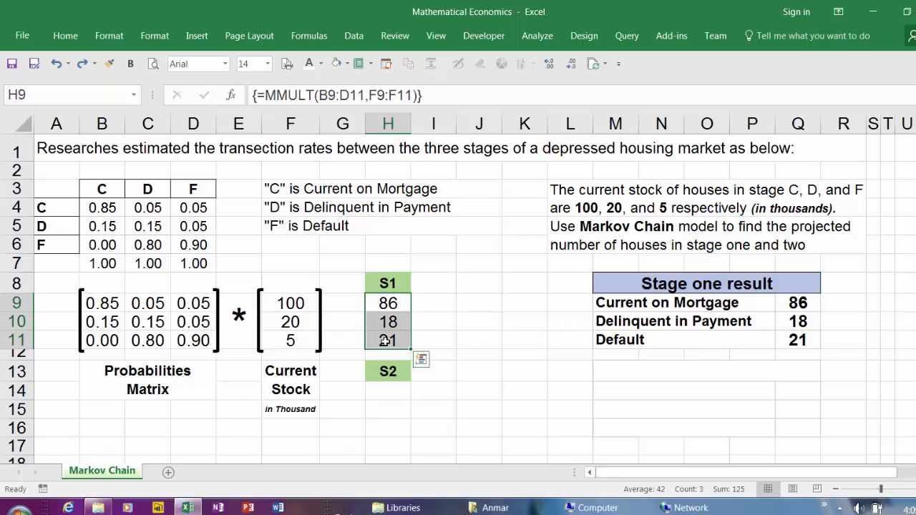
- Calculate the S2 vector in H14:H16 with the array formula =MMULT(B9:D11,H9:H11), multiplying the probabilities matrix by the S1 vector
click(384, 392)
drag(388, 405, 393, 420)
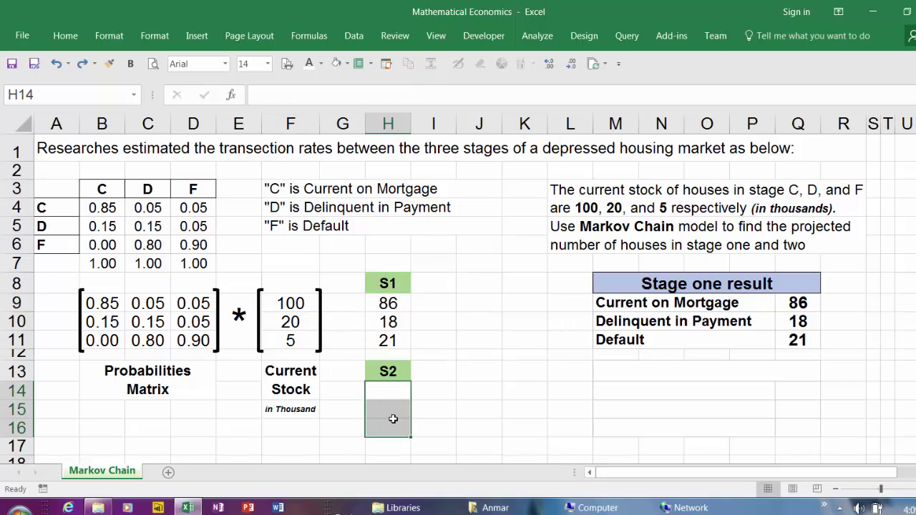
text(=mm)
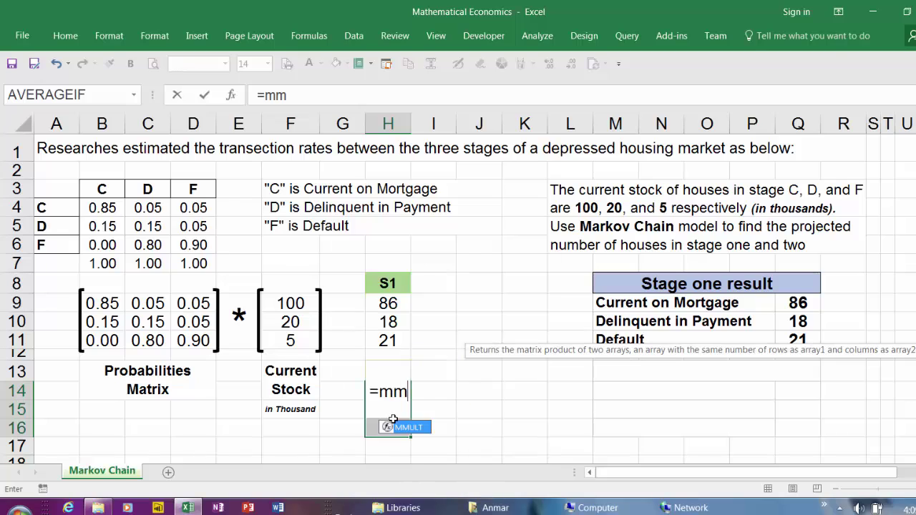
key(Tab)
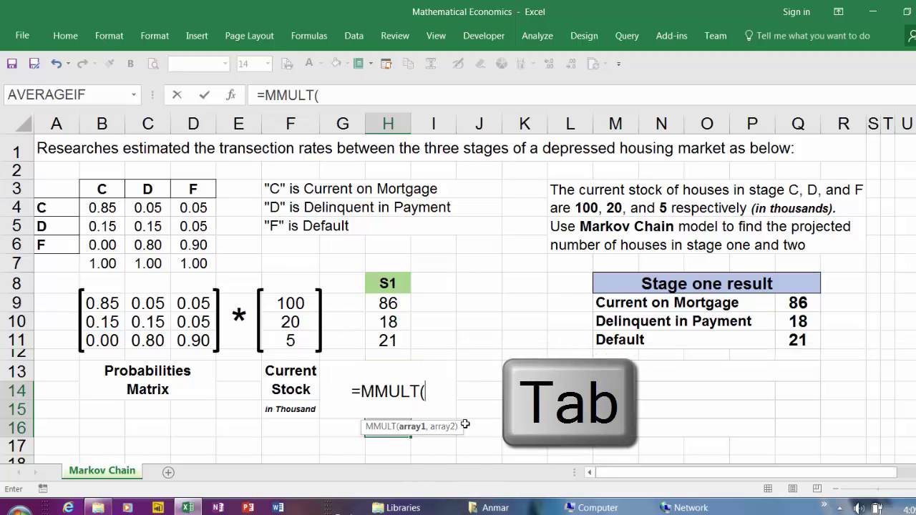
drag(101, 304, 195, 341)
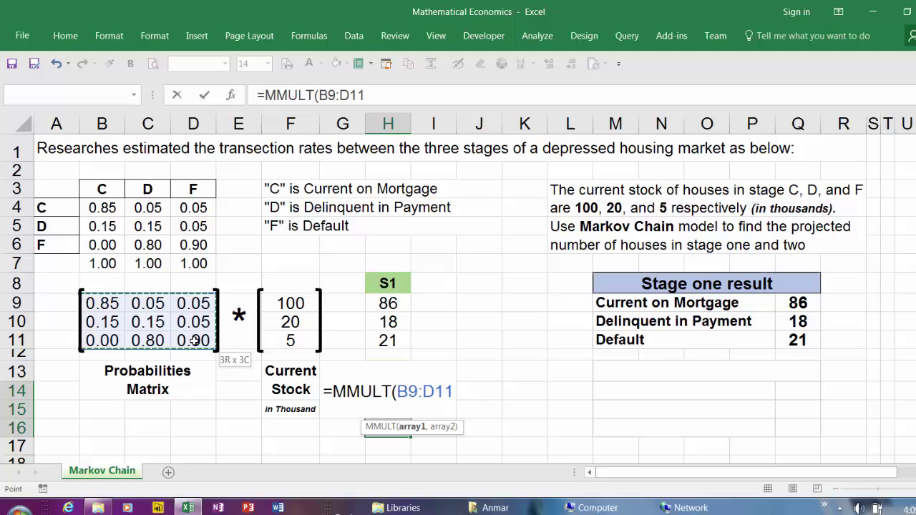
text(,)
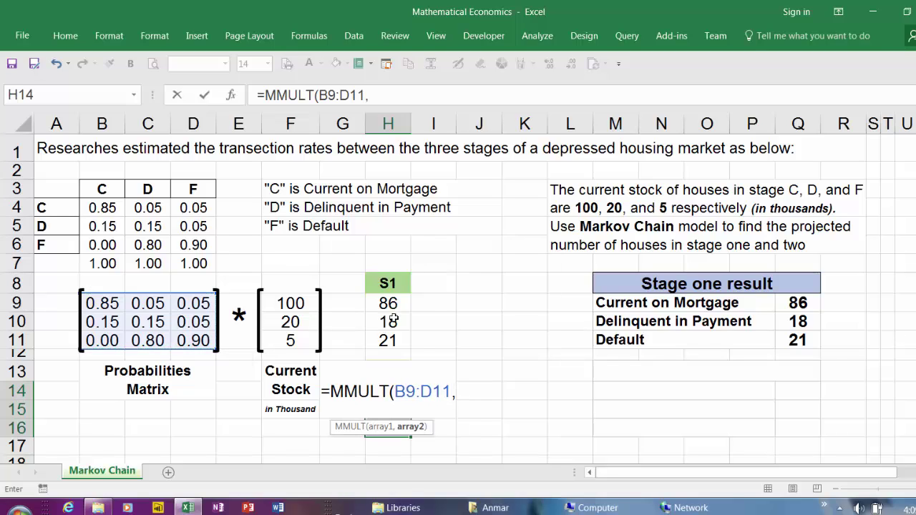
drag(387, 303, 398, 333)
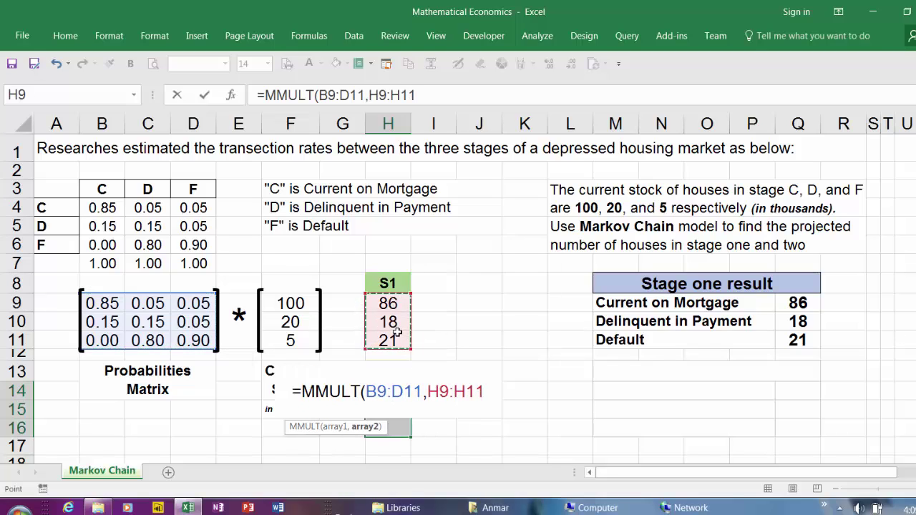
text())
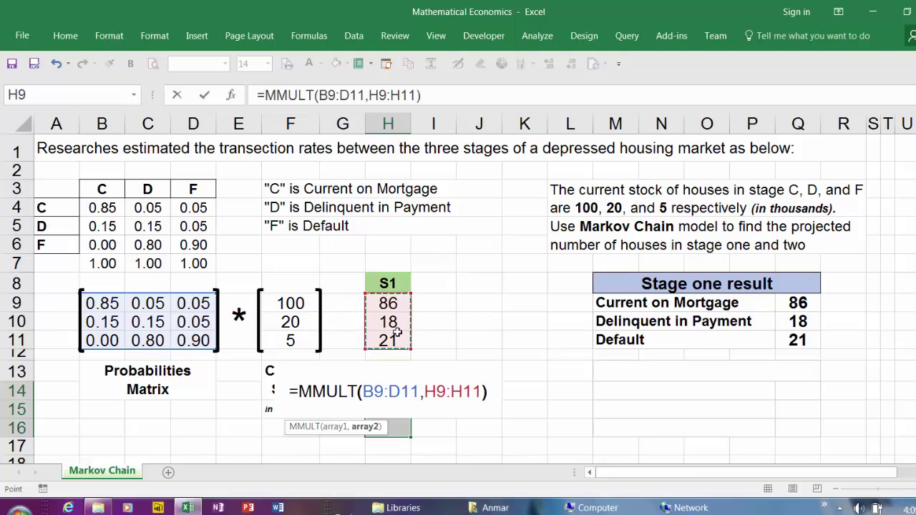
key(ctrl+shift+Return)
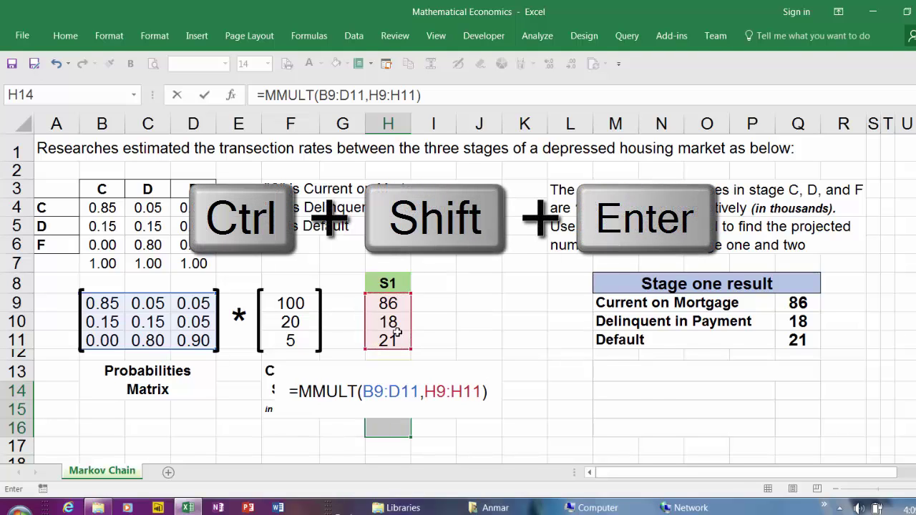
- Review the Stage two result table for houses current on mortgage, delinquent in payment and in default
click(478, 391)
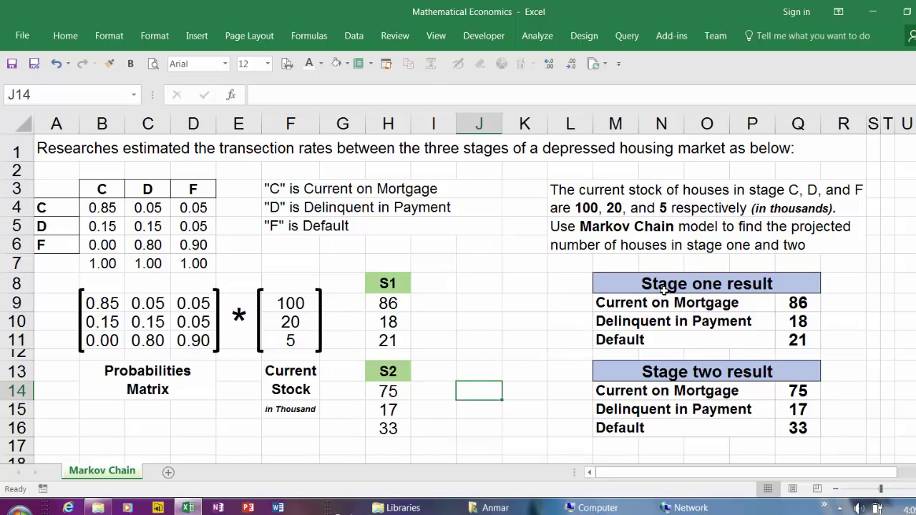
drag(646, 372, 773, 423)
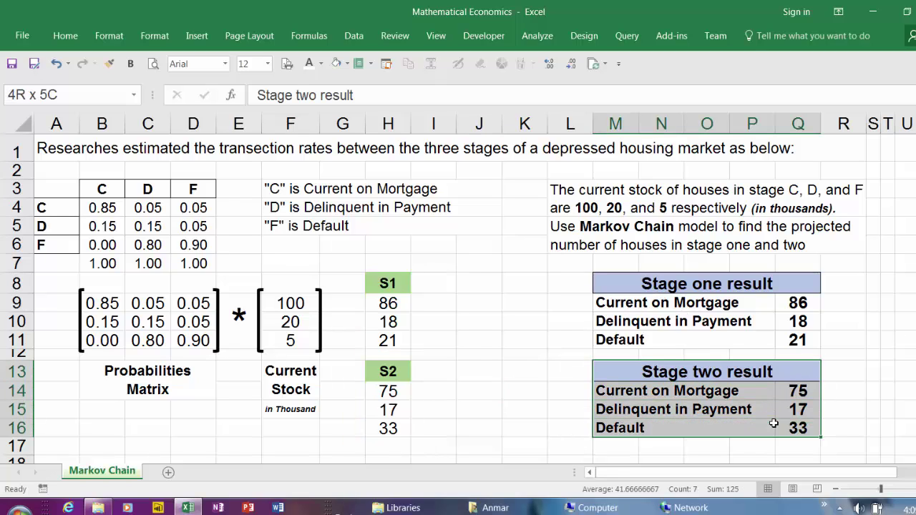
click(693, 424)
click(506, 435)
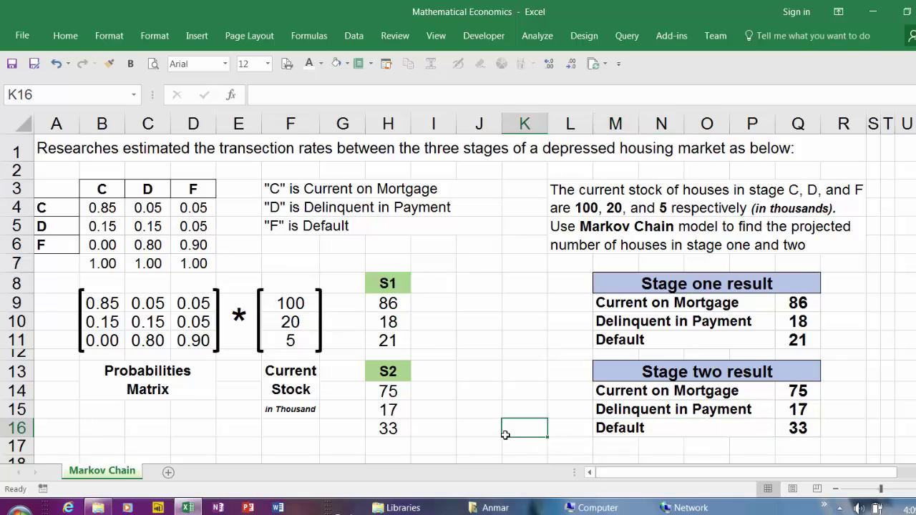
click(470, 439)
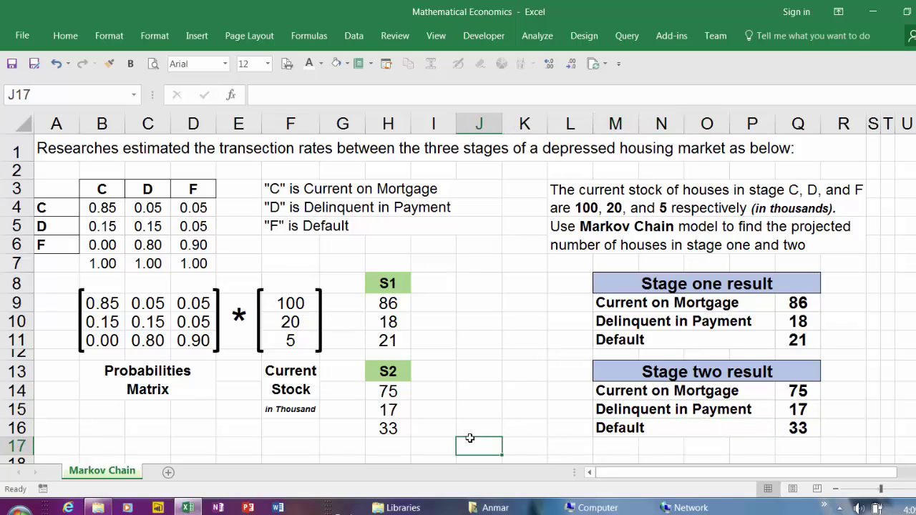